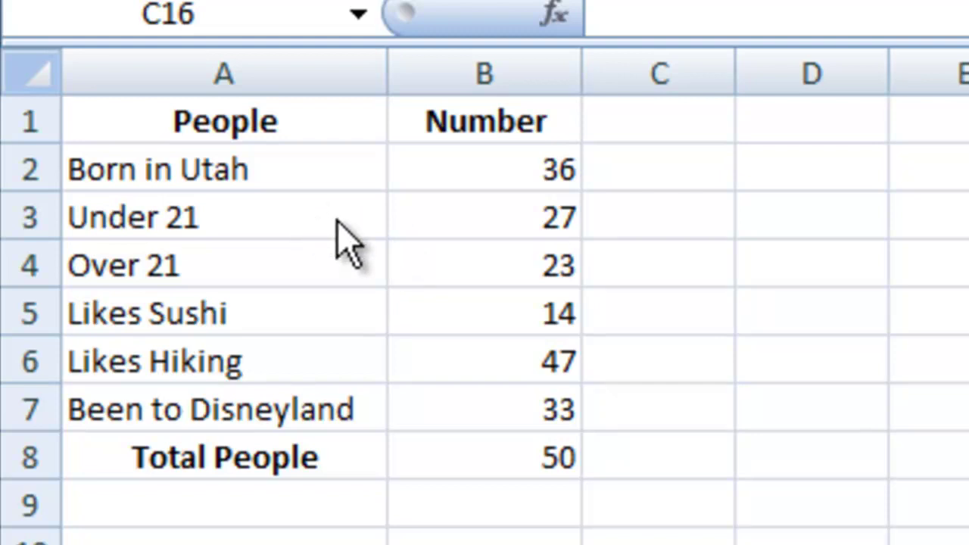
Step: Insert a clustered column chart of A2:B8 and move it up beside the data
{"action": "left_click", "coordinate": [237, 168]}
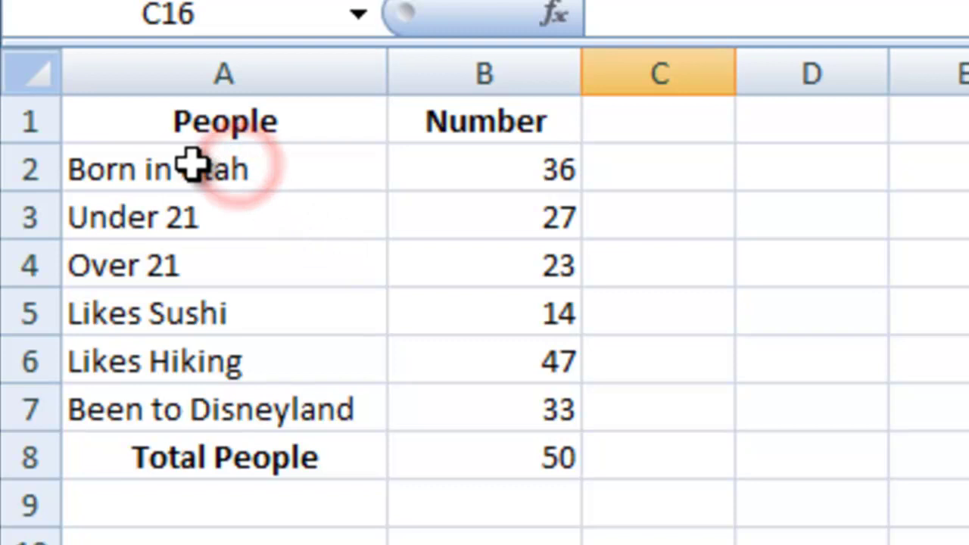
{"action": "left_click_drag", "start_coordinate": [173, 168], "coordinate": [523, 458]}
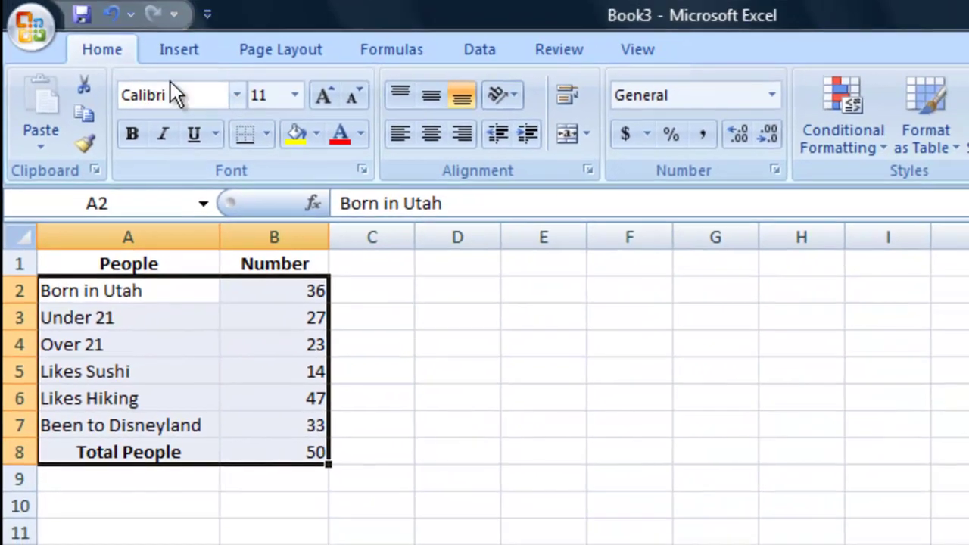
{"action": "left_click", "coordinate": [177, 47]}
{"action": "left_click", "coordinate": [436, 133]}
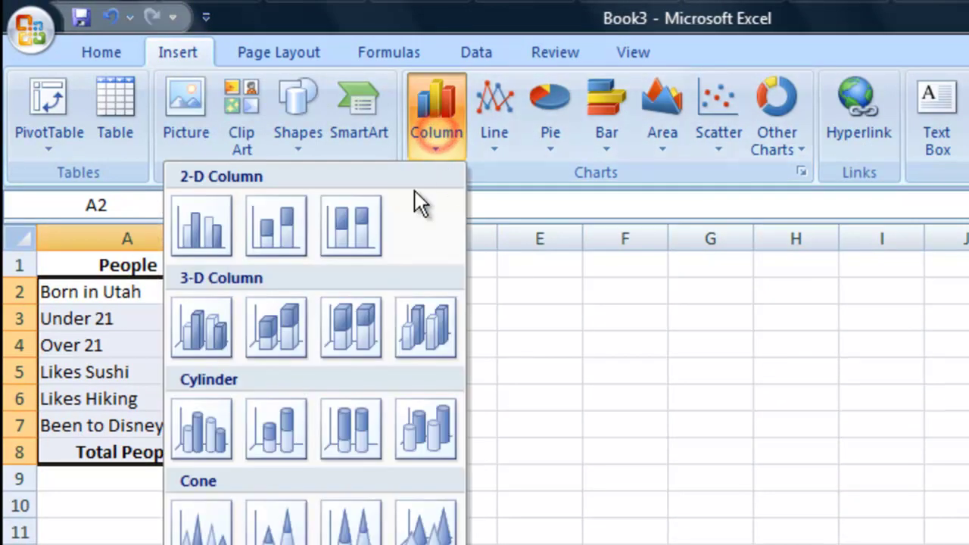
{"action": "left_click", "coordinate": [205, 228]}
{"action": "left_click_drag", "start_coordinate": [967, 478], "coordinate": [968, 411]}
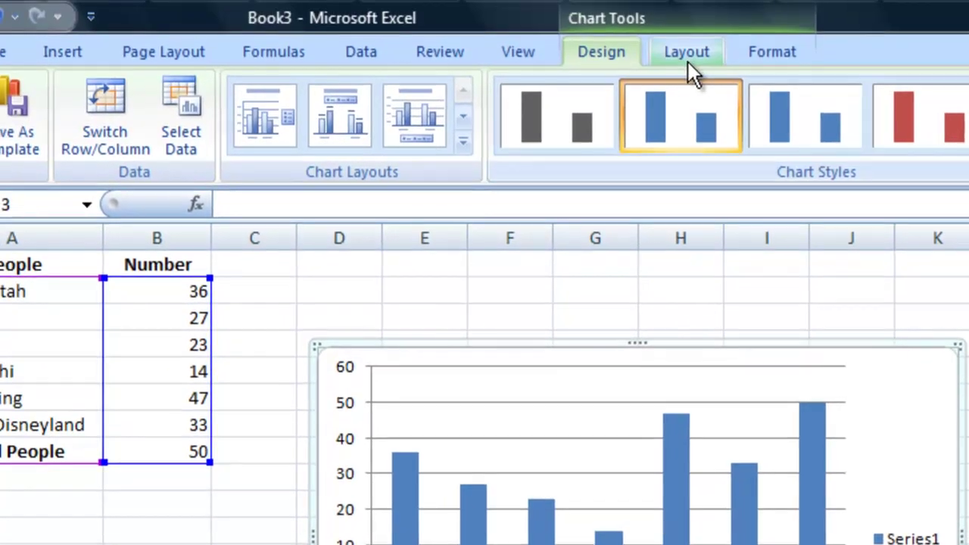
Step: Add the title 'Survery of People' above the column chart
{"action": "left_click", "coordinate": [685, 55]}
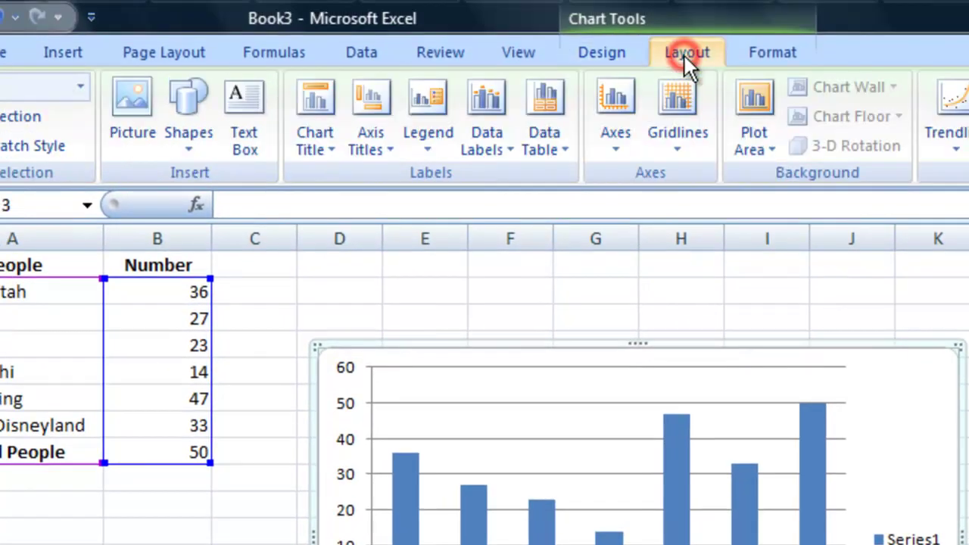
{"action": "left_click", "coordinate": [319, 128]}
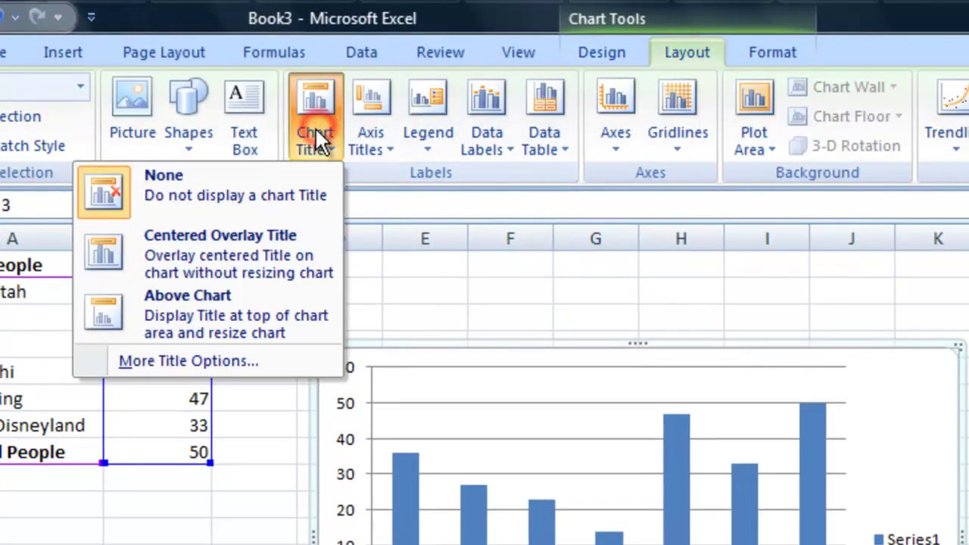
{"action": "left_click", "coordinate": [264, 301]}
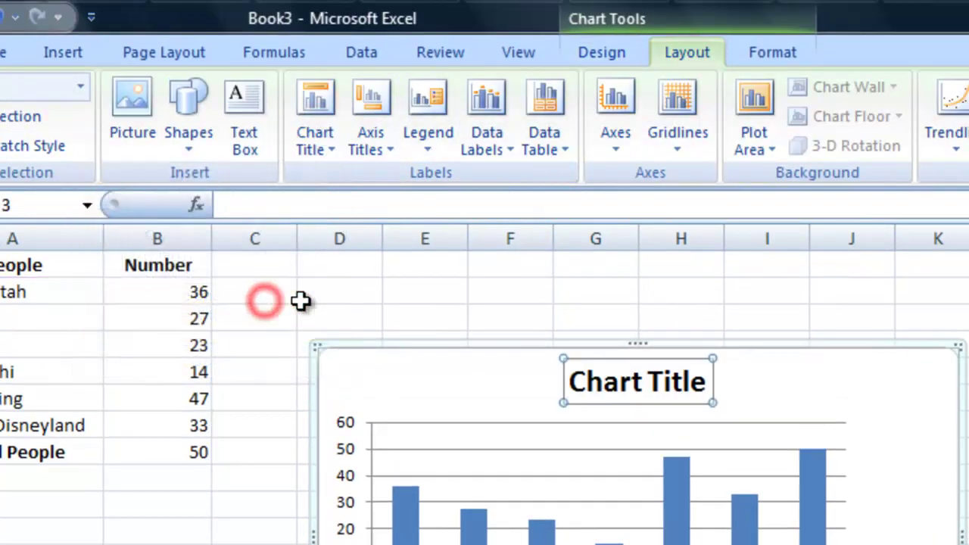
{"action": "left_click", "coordinate": [669, 388]}
{"action": "triple_click", "coordinate": [667, 386]}
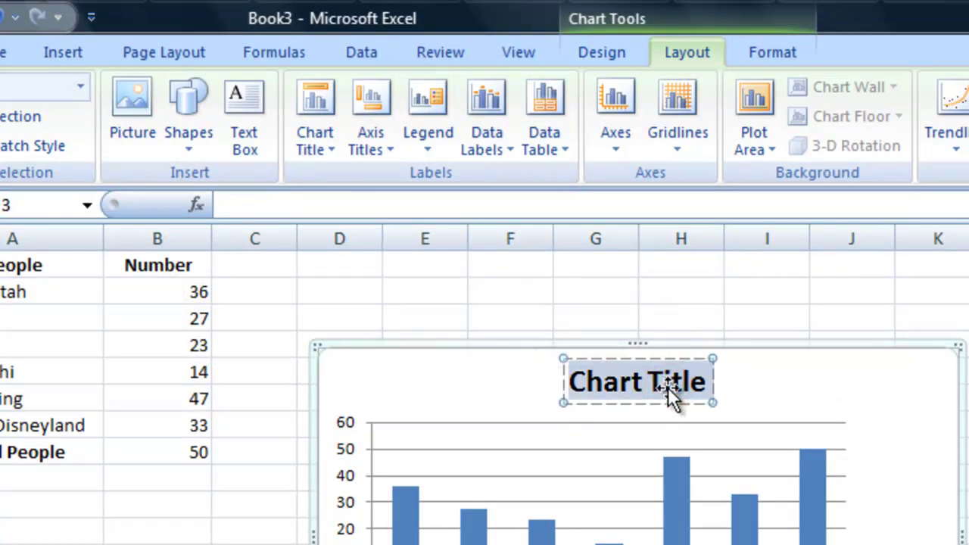
{"action": "type", "text": "Survery of People"}
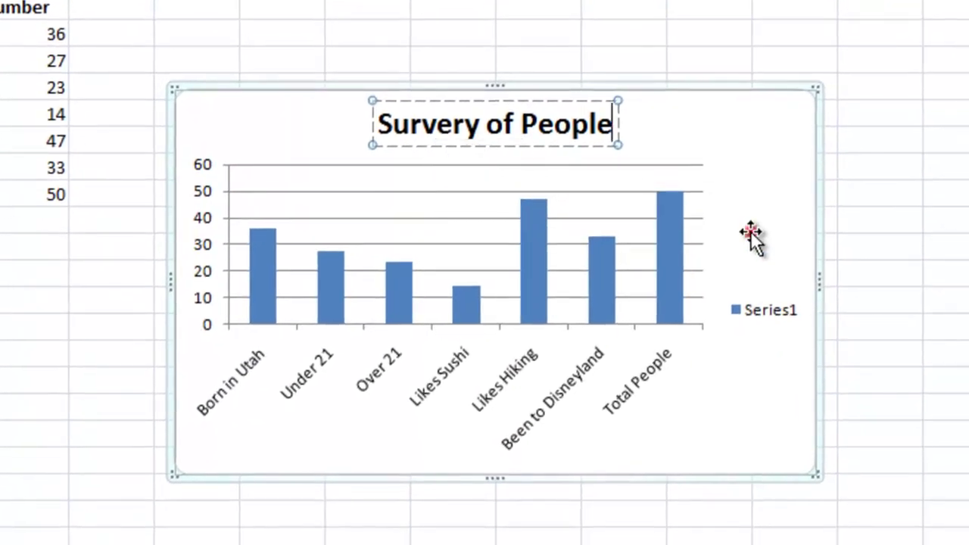
{"action": "left_click", "coordinate": [749, 231]}
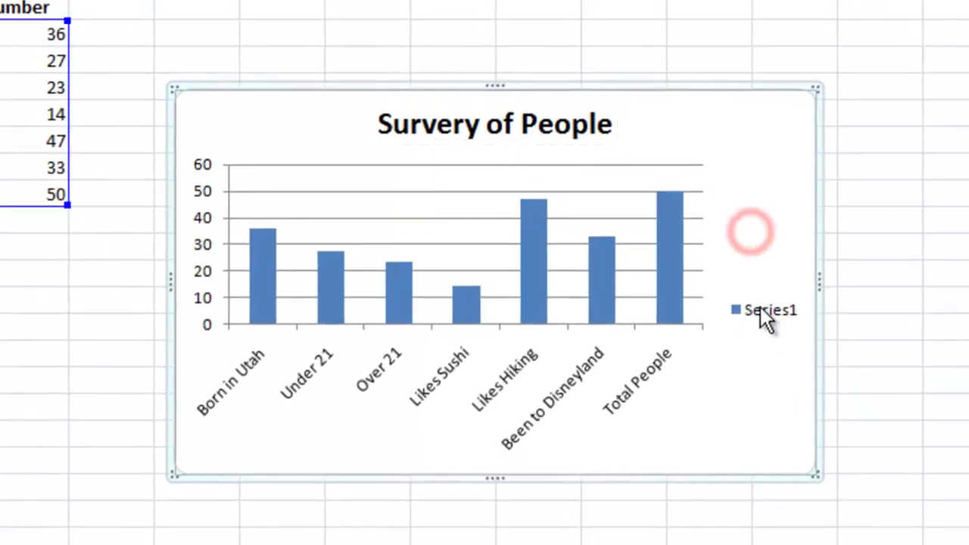
Step: Delete the Series1 legend, nudge the chart higher, and switch to Sheet2
{"action": "left_click", "coordinate": [761, 310]}
{"action": "key", "text": "Delete"}
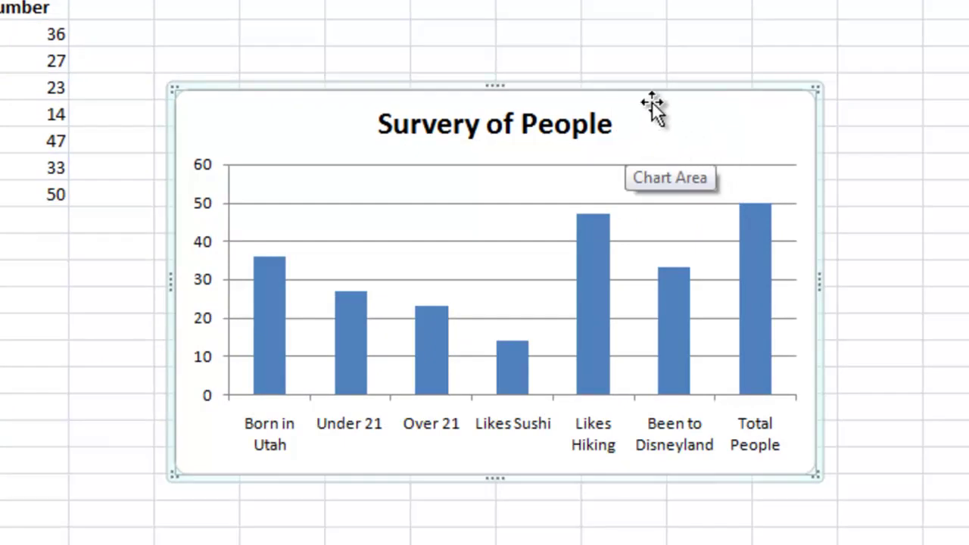
{"action": "left_click_drag", "start_coordinate": [655, 115], "coordinate": [654, 83]}
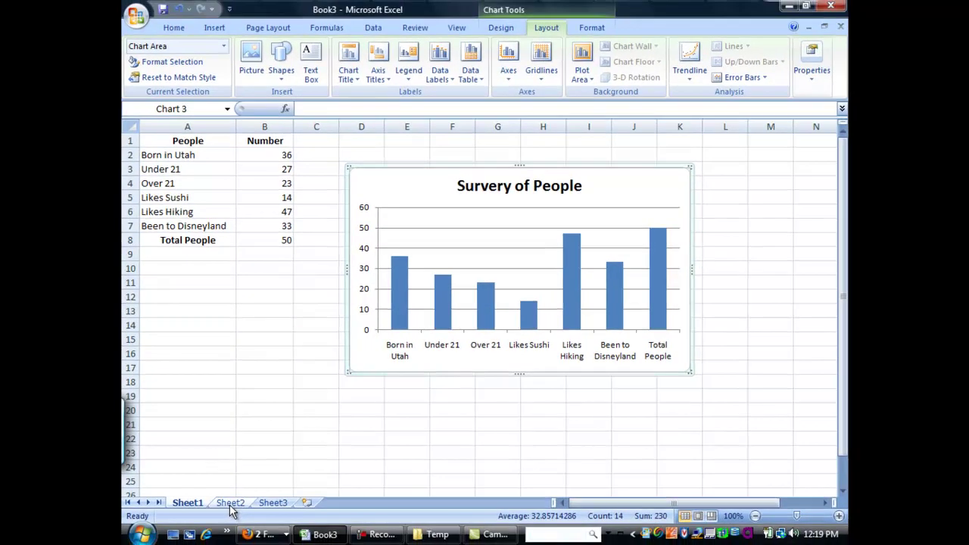
{"action": "left_click", "coordinate": [230, 503]}
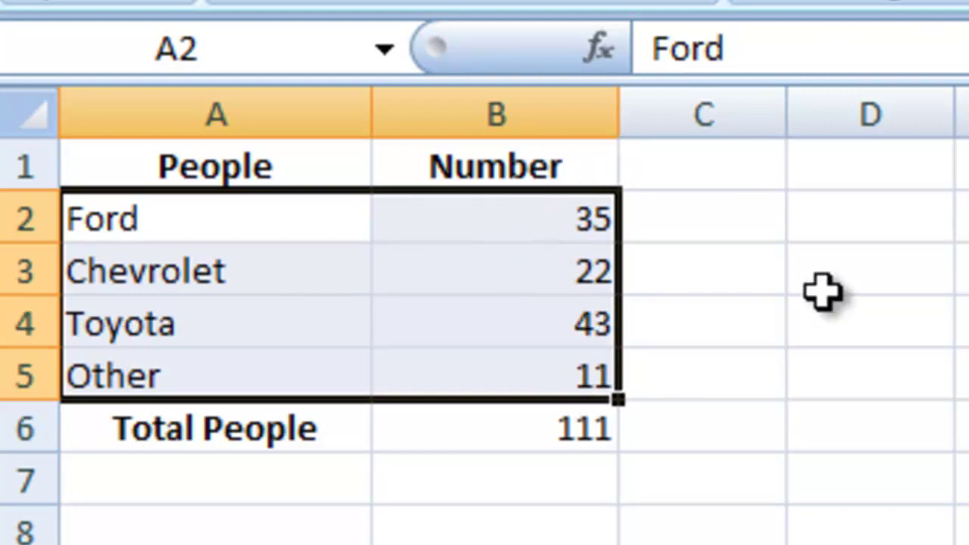
Step: Insert a 2-D pie chart of the car brands and counts A2:B5 beside the data
{"action": "left_click", "coordinate": [573, 502]}
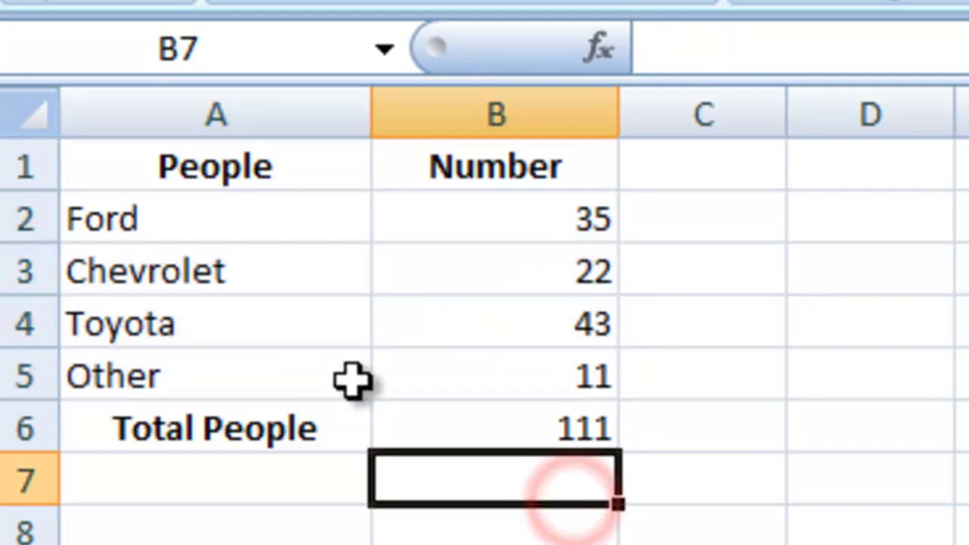
{"action": "left_click_drag", "start_coordinate": [145, 219], "coordinate": [520, 391]}
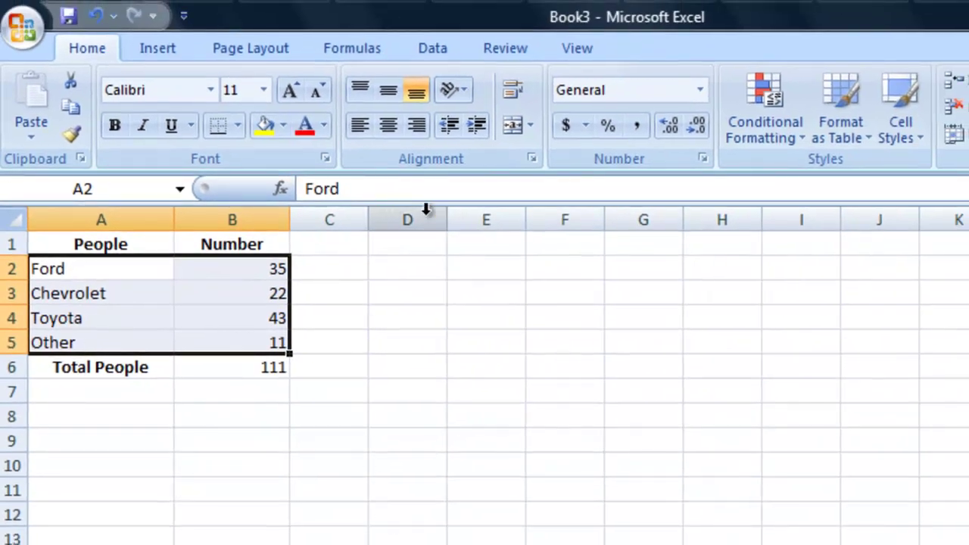
{"action": "left_click", "coordinate": [155, 51]}
{"action": "left_click", "coordinate": [498, 109]}
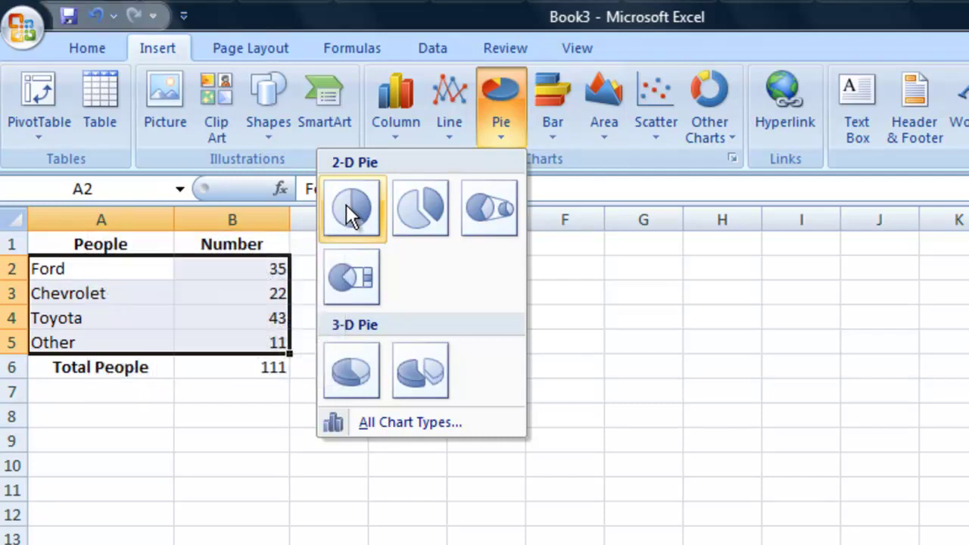
{"action": "left_click", "coordinate": [348, 207]}
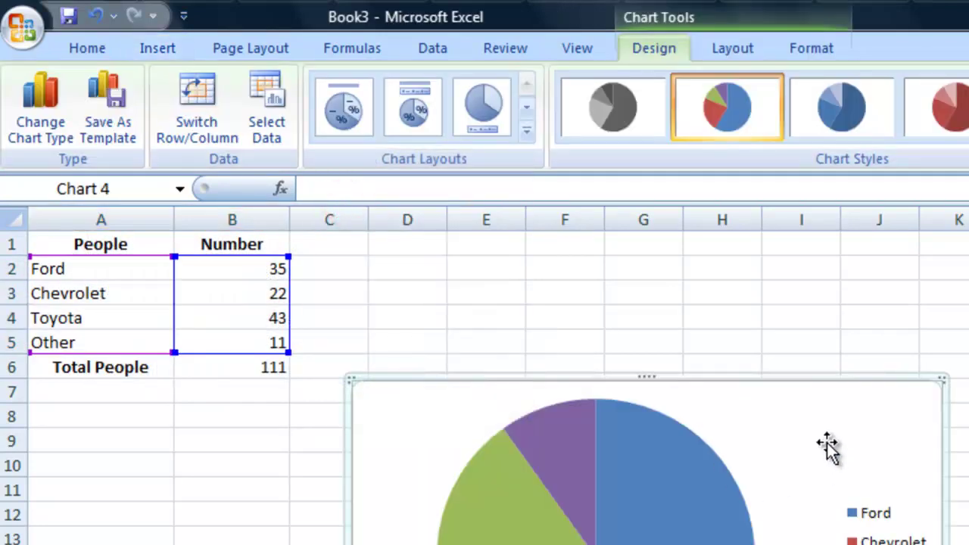
{"action": "left_click_drag", "start_coordinate": [819, 424], "coordinate": [841, 343]}
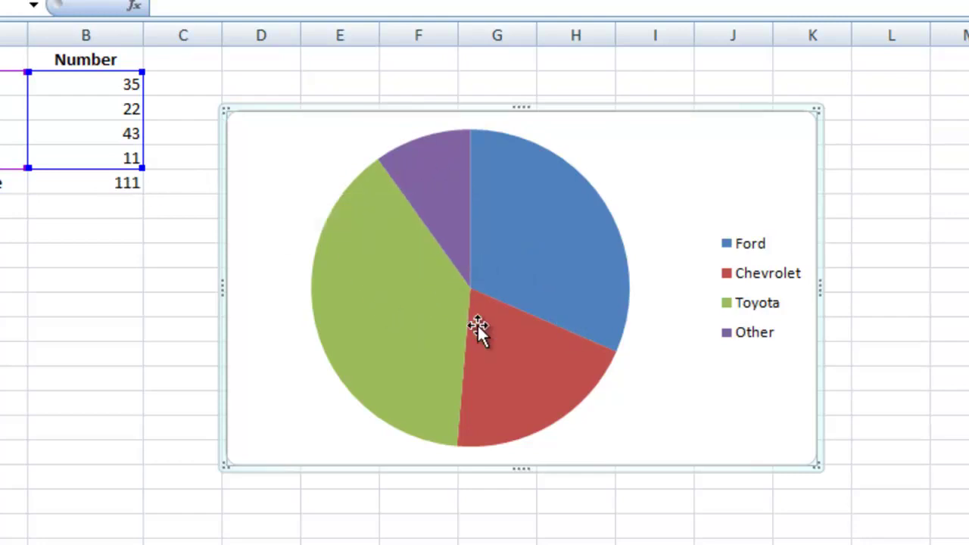
Step: Add value labels (35, 22, 43, 11) to the pie slices
{"action": "left_click", "coordinate": [497, 238]}
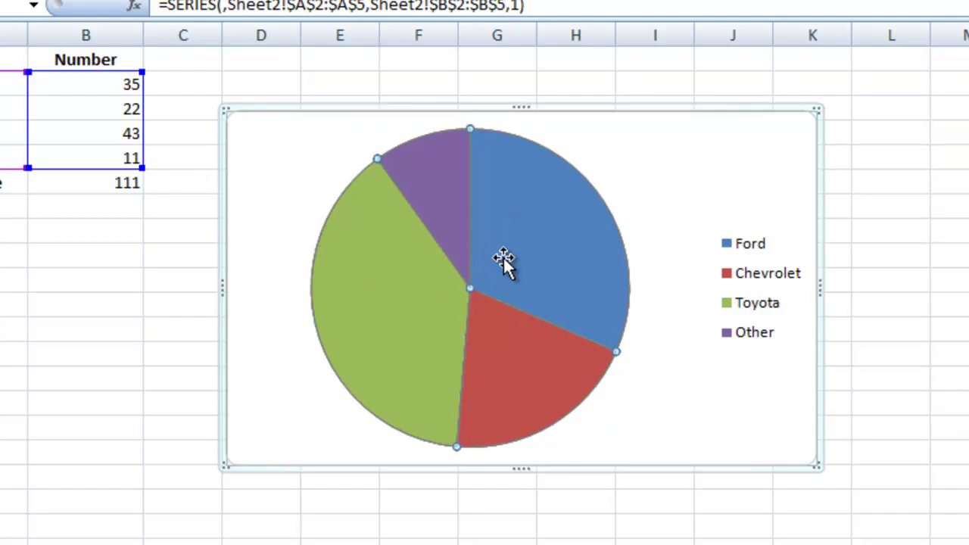
{"action": "right_click", "coordinate": [504, 261]}
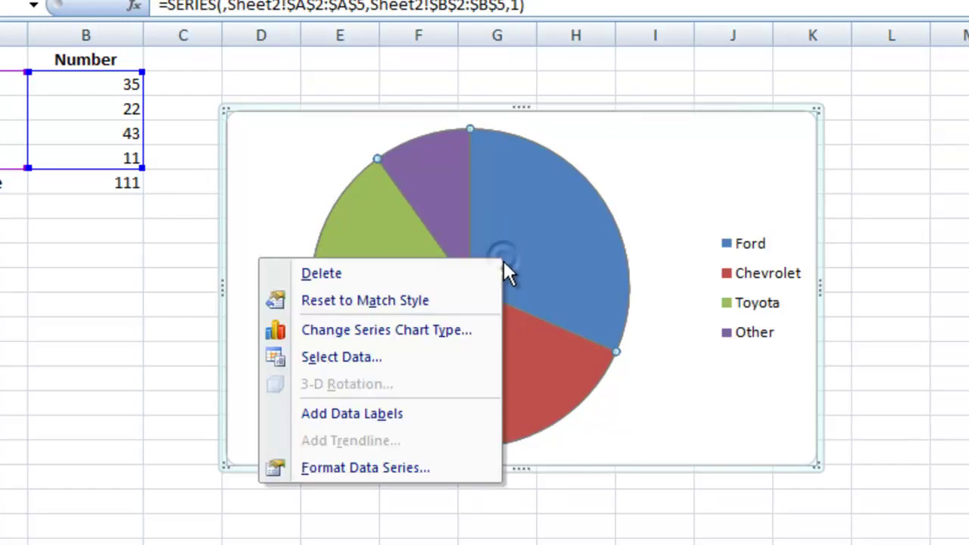
{"action": "left_click", "coordinate": [403, 409]}
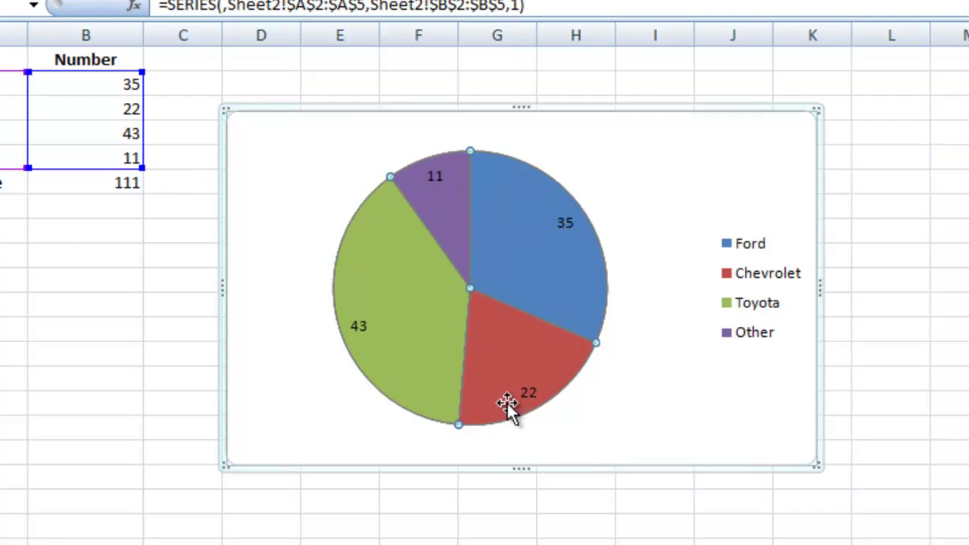
Step: Open the Format Data Labels settings for the pie's labels
{"action": "left_click", "coordinate": [559, 227]}
{"action": "right_click", "coordinate": [560, 224]}
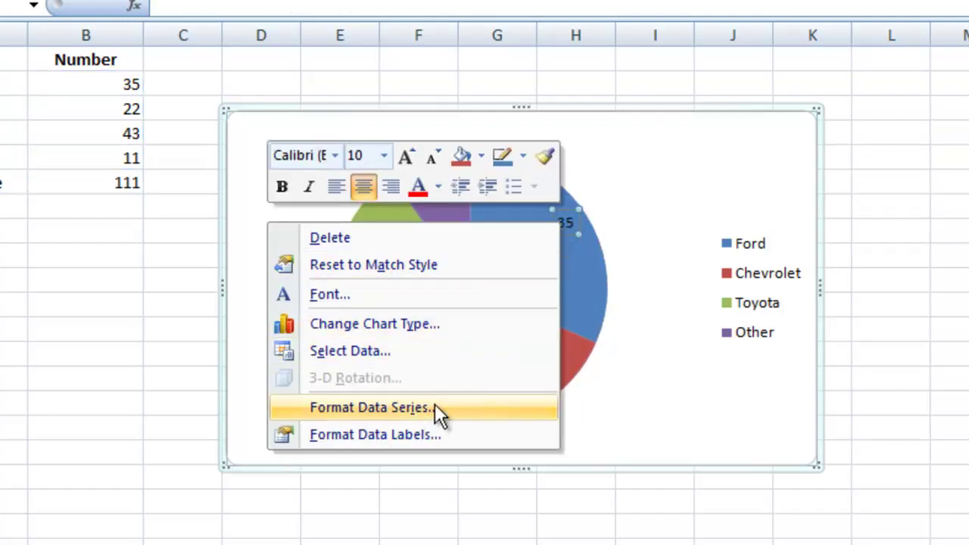
{"action": "left_click", "coordinate": [429, 435]}
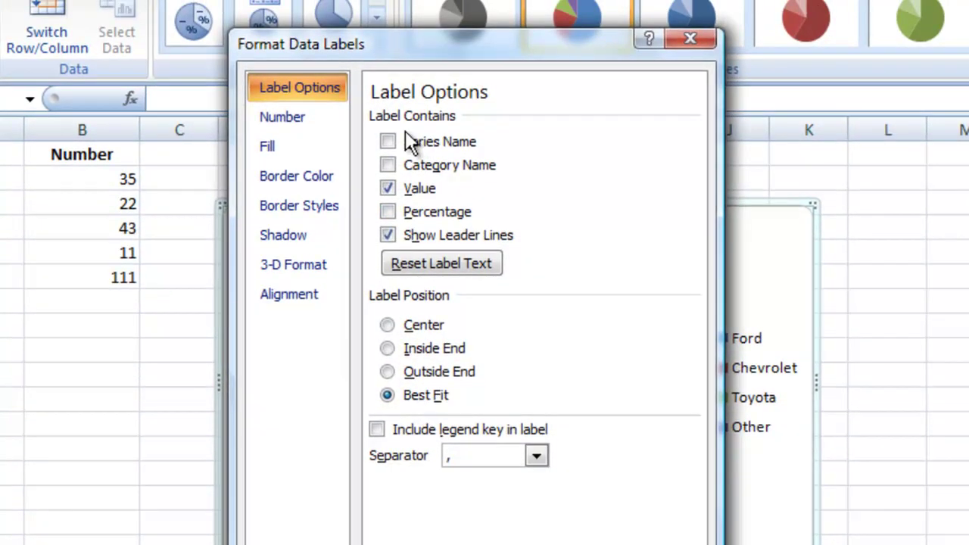
Step: Add Category Name and Percentage to the labels, close the dialog, and dismiss the colour-scheme prompt
{"action": "left_click", "coordinate": [387, 164]}
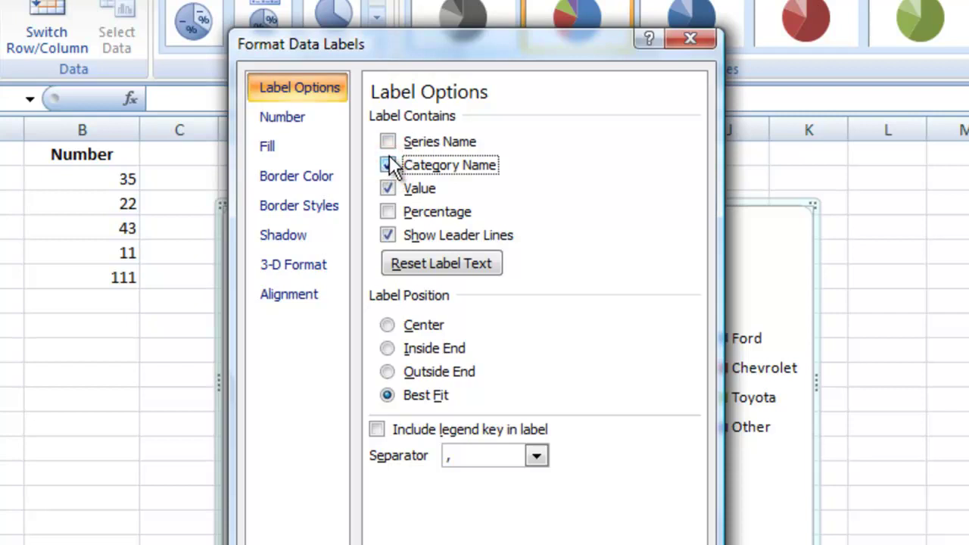
{"action": "left_click", "coordinate": [387, 211]}
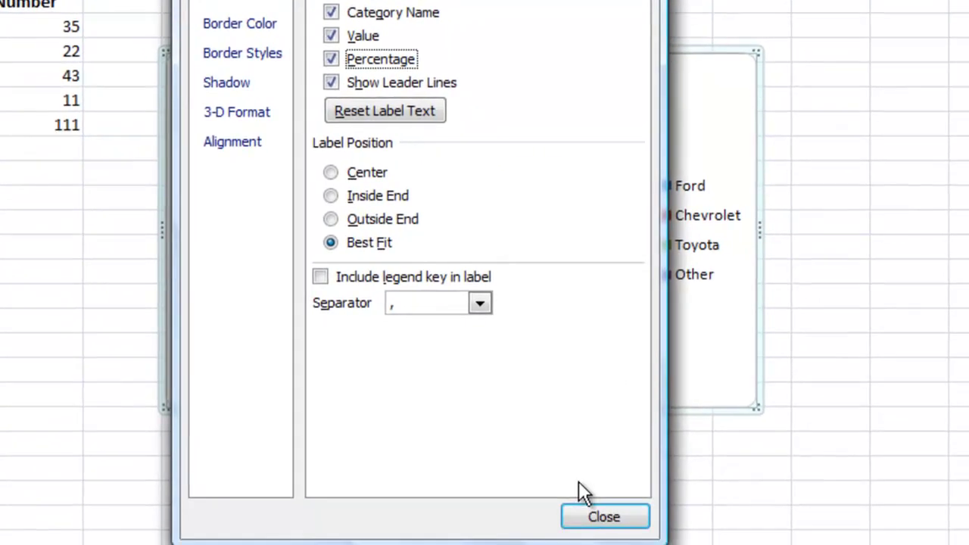
{"action": "left_click", "coordinate": [602, 518]}
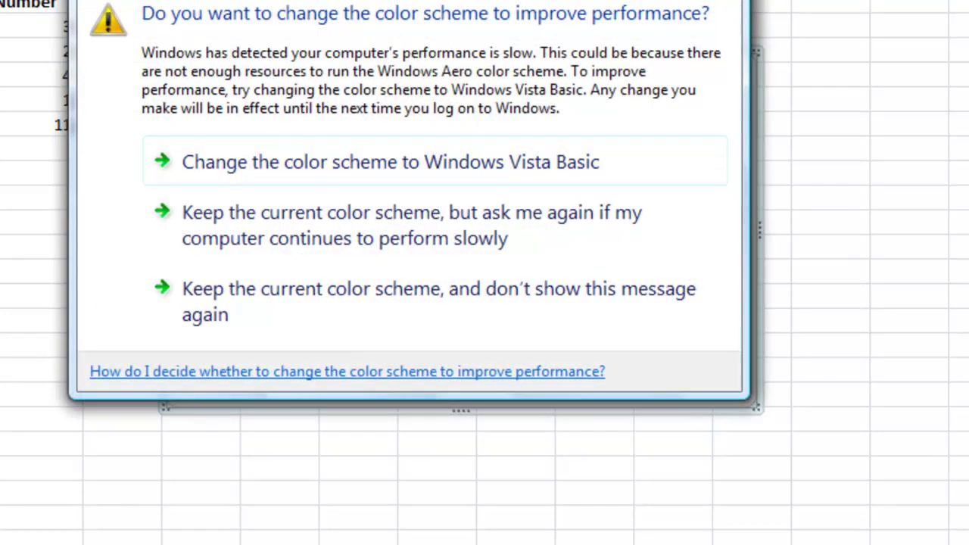
{"action": "left_click", "coordinate": [460, 220]}
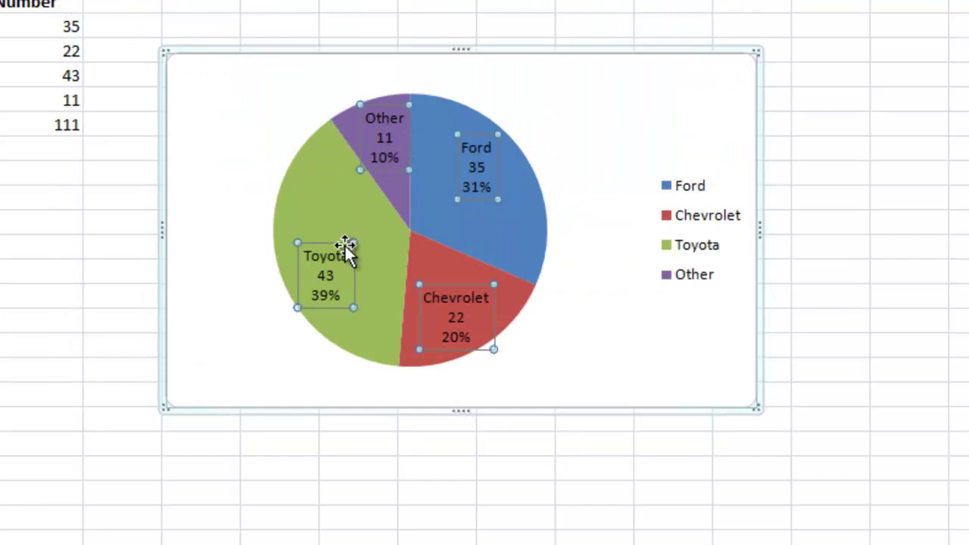
Step: Delete the pie legend and drag the Ford, Other, Toyota and Chevrolet labels outside the pie
{"action": "left_click", "coordinate": [685, 232]}
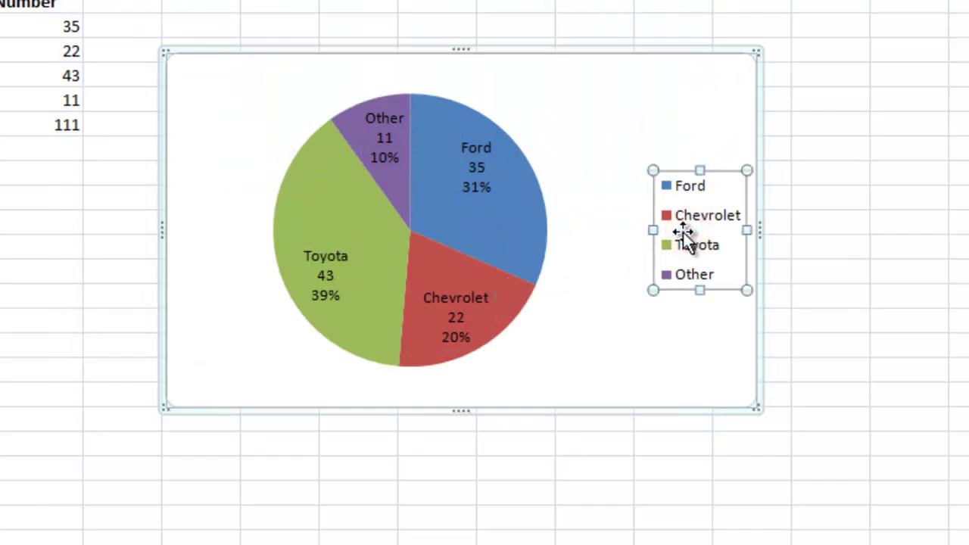
{"action": "key", "text": "Delete"}
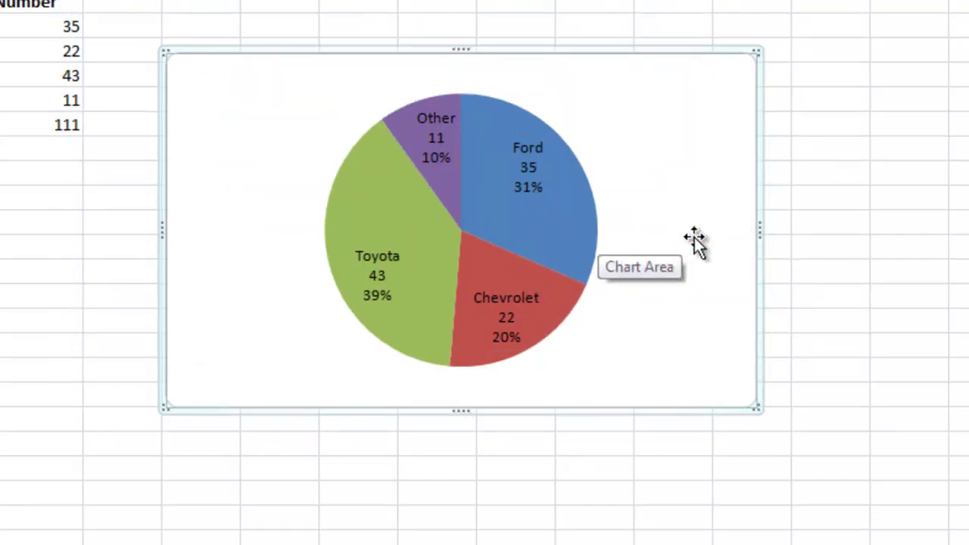
{"action": "left_click", "coordinate": [528, 171]}
{"action": "left_click_drag", "start_coordinate": [538, 167], "coordinate": [647, 145]}
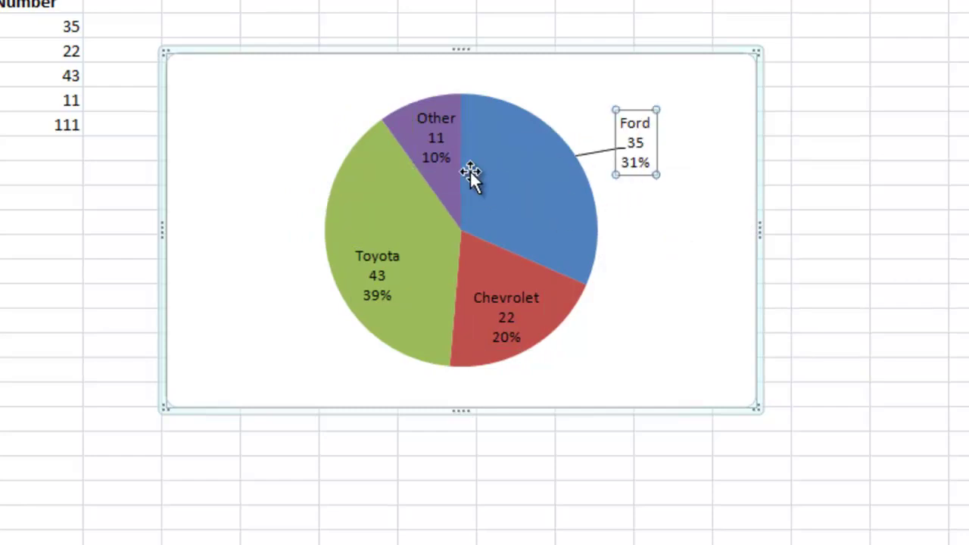
{"action": "left_click_drag", "start_coordinate": [432, 135], "coordinate": [294, 110]}
{"action": "left_click_drag", "start_coordinate": [373, 281], "coordinate": [281, 338]}
{"action": "left_click_drag", "start_coordinate": [502, 328], "coordinate": [604, 367]}
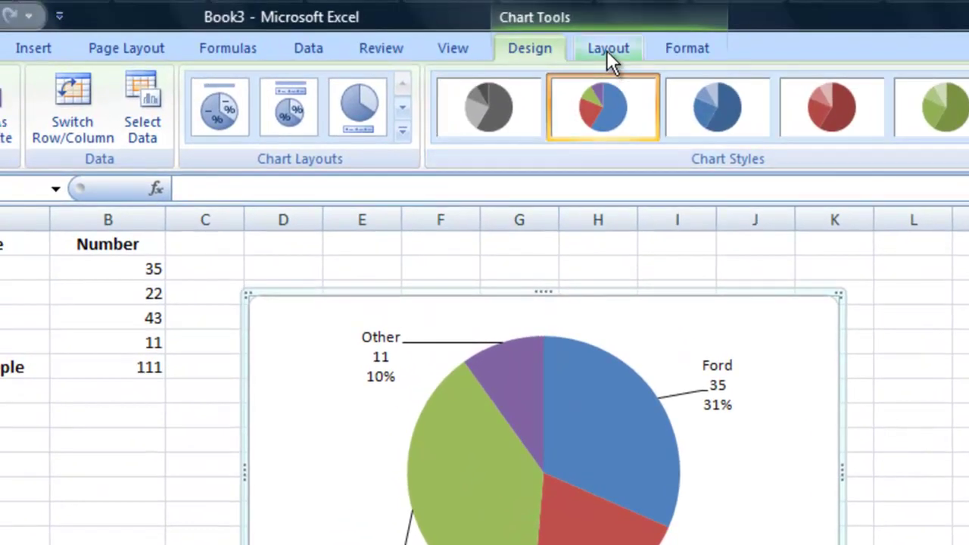
Step: Add the title 'Cars People Drive' above the pie chart
{"action": "left_click", "coordinate": [607, 47]}
{"action": "left_click", "coordinate": [275, 129]}
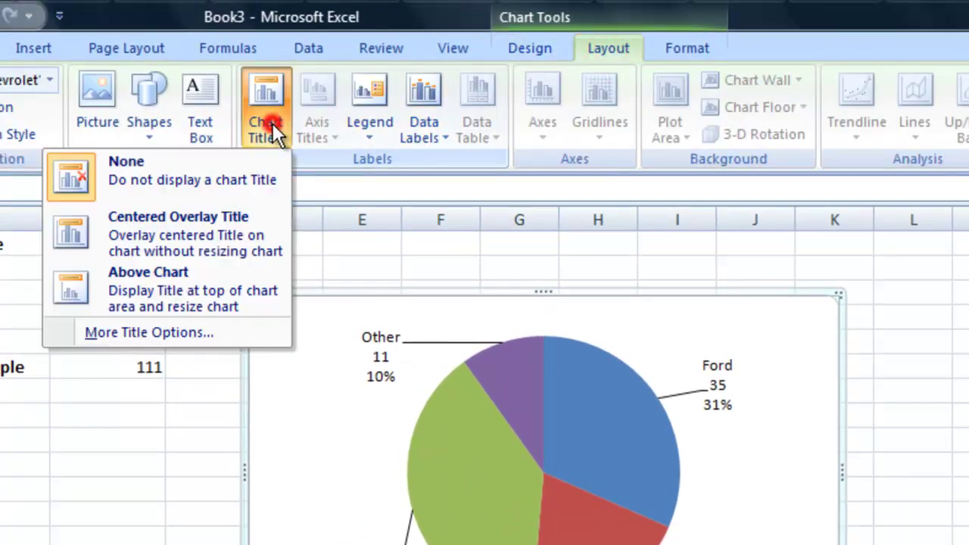
{"action": "left_click", "coordinate": [207, 276]}
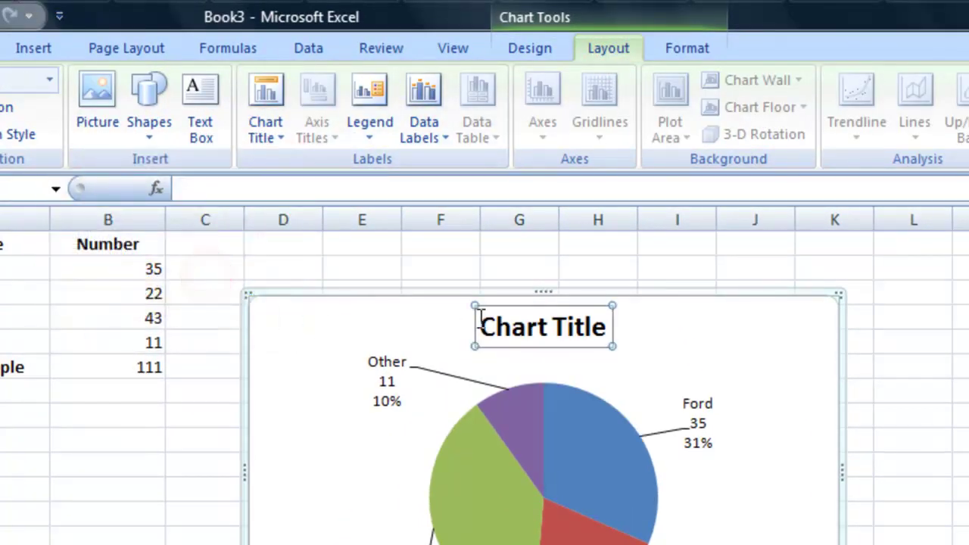
{"action": "triple_click", "coordinate": [529, 329]}
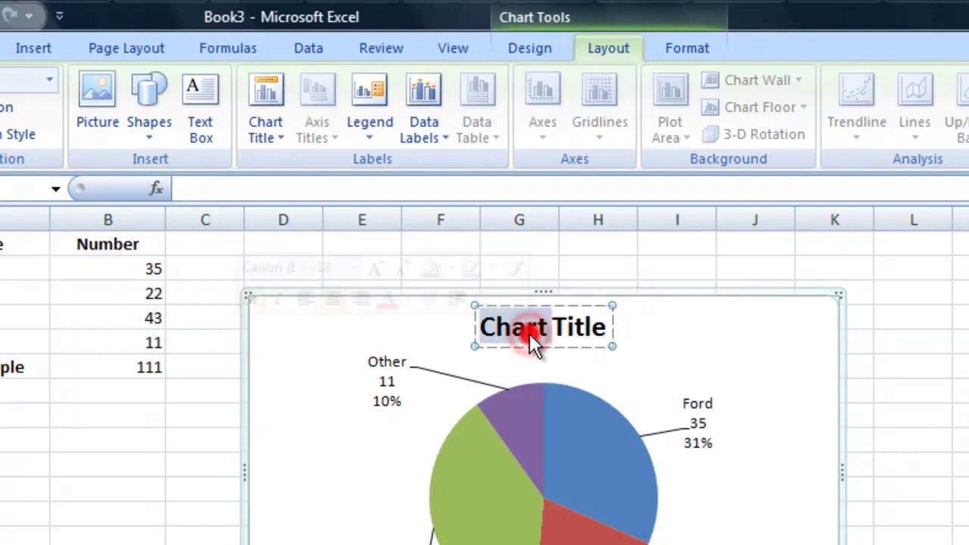
{"action": "type", "text": "Cars P"}
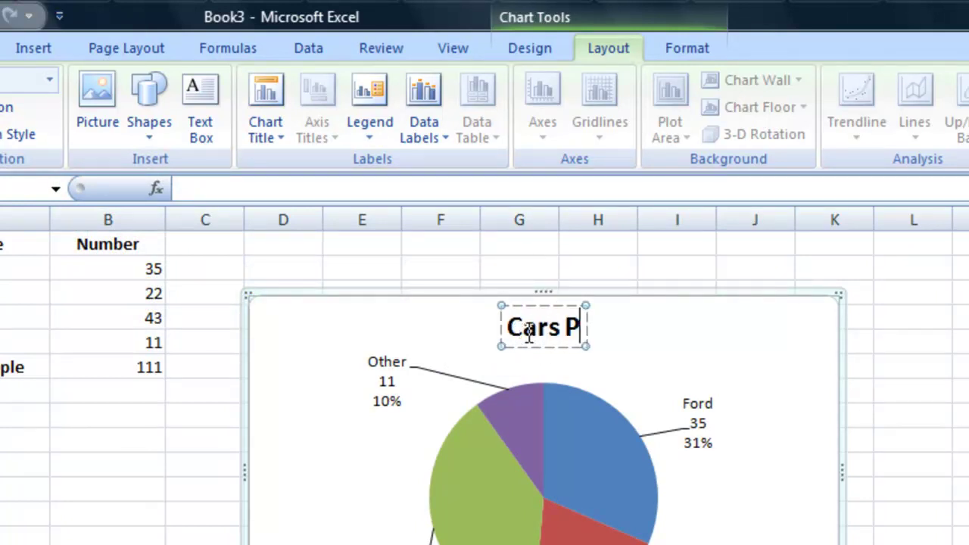
{"action": "type", "text": "eople Drive"}
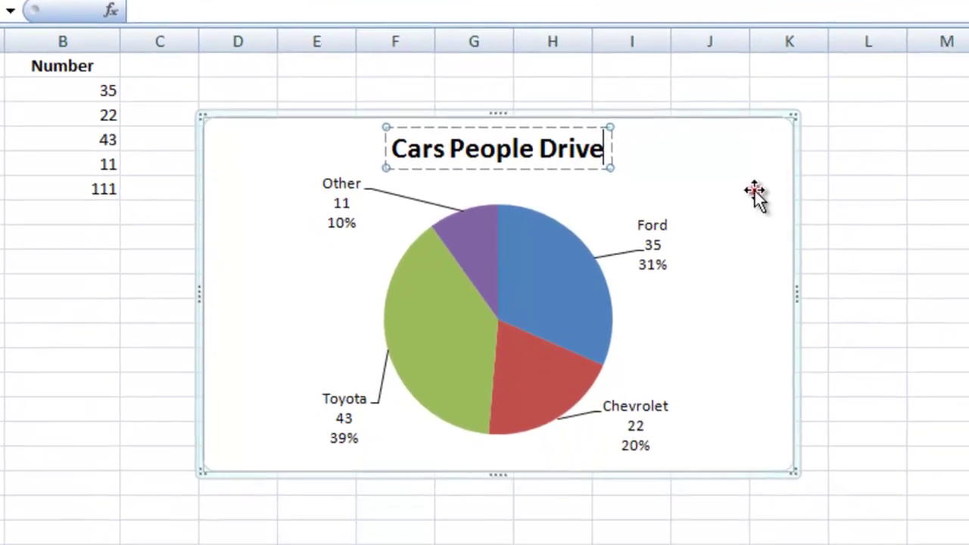
{"action": "left_click", "coordinate": [754, 193]}
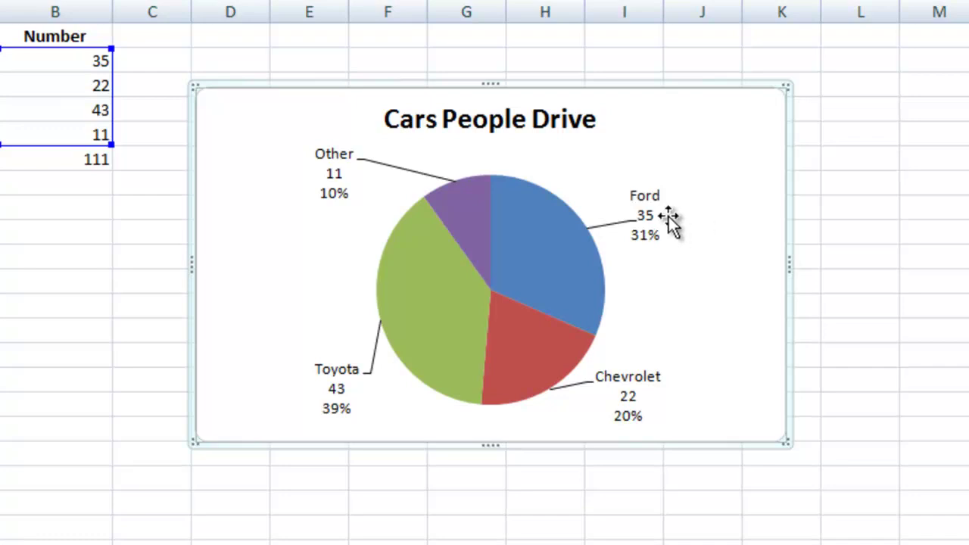
Step: Reopen Format Data Labels and browse Shadow, 3-D Format and Border Color, returning to Label Options
{"action": "left_click", "coordinate": [641, 214]}
{"action": "right_click", "coordinate": [639, 211]}
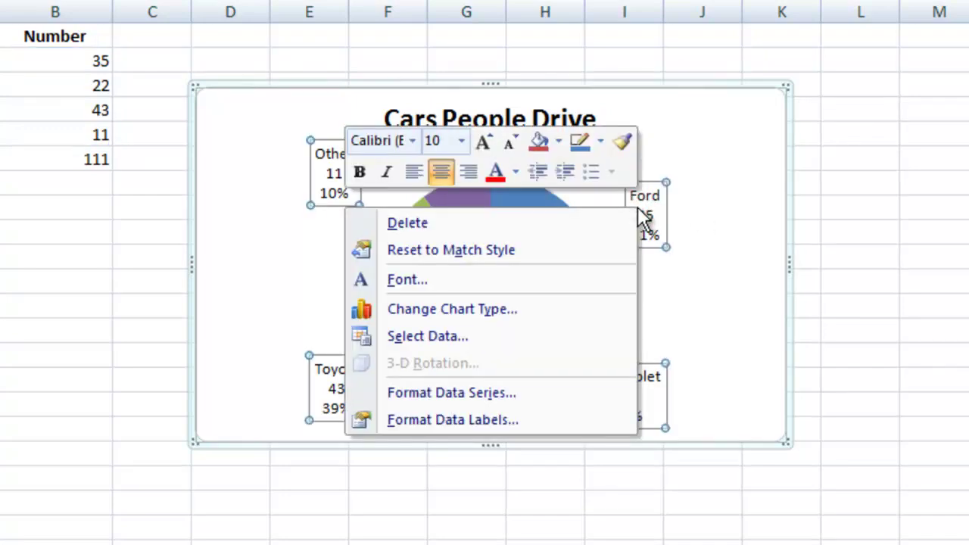
{"action": "left_click", "coordinate": [493, 420]}
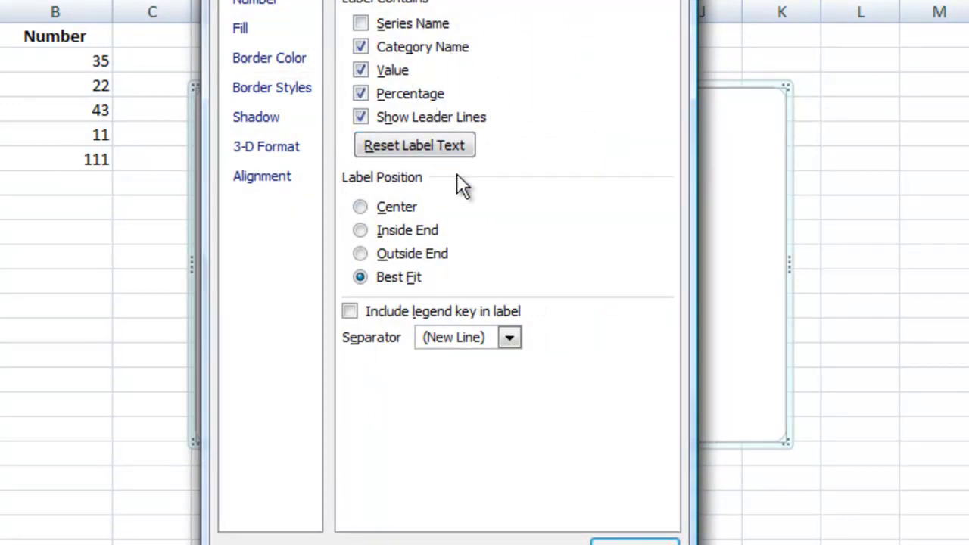
{"action": "left_click", "coordinate": [258, 116]}
{"action": "left_click", "coordinate": [269, 148]}
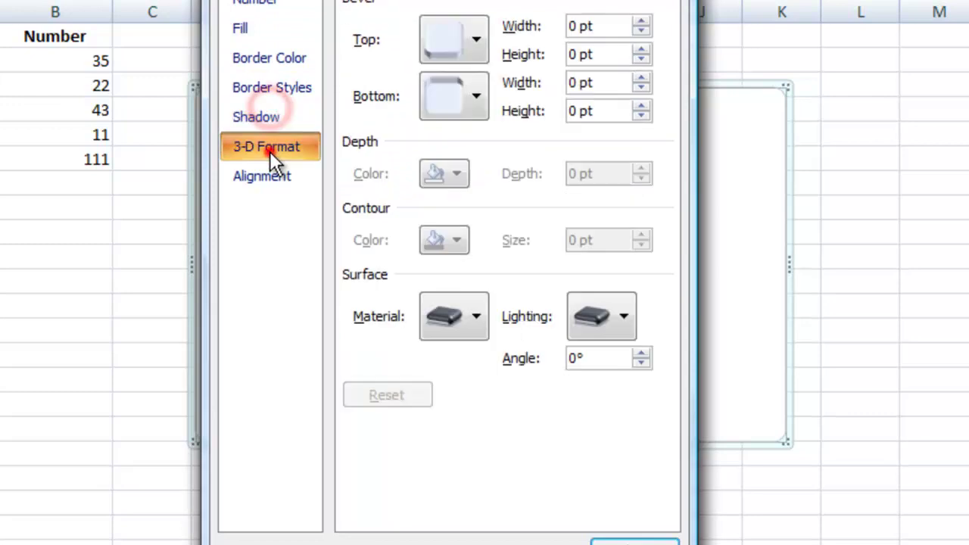
{"action": "left_click", "coordinate": [248, 61]}
{"action": "left_click", "coordinate": [255, 6]}
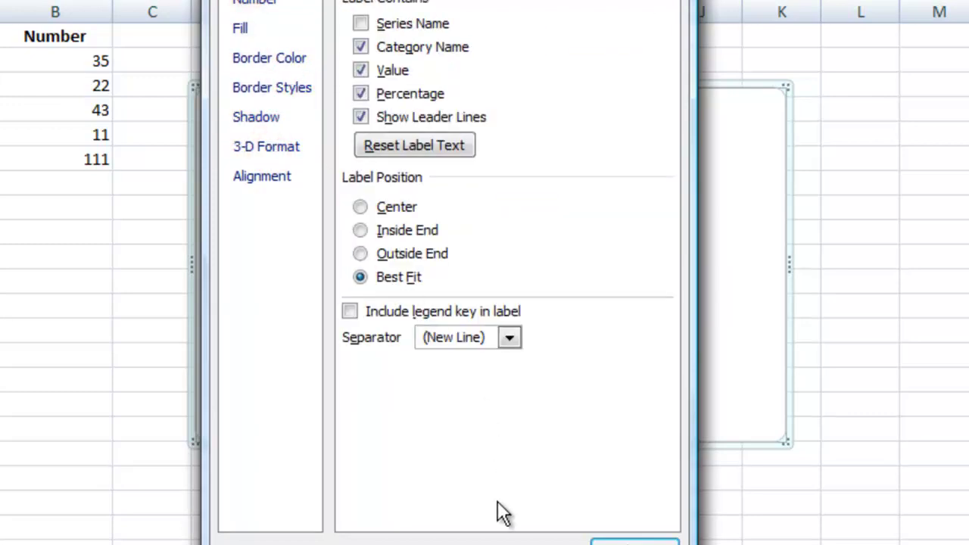